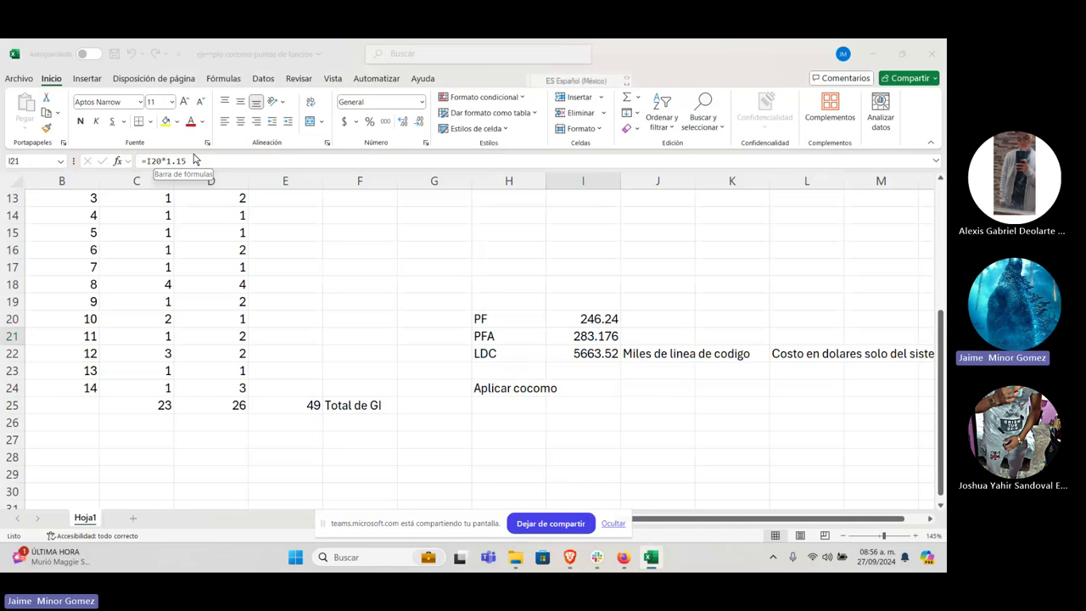
Step: Check the function-point table by language type and the worked COCOMO example on the Sway page in the browser, returning to the Excel worksheet
key(alt+Tab)
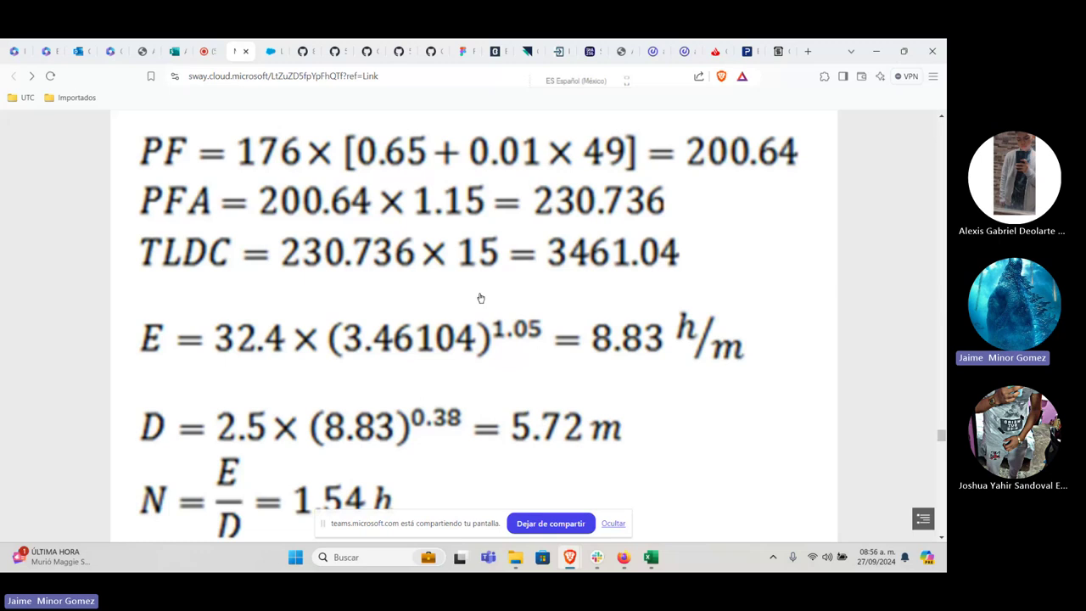
scroll(480, 297, up, 15)
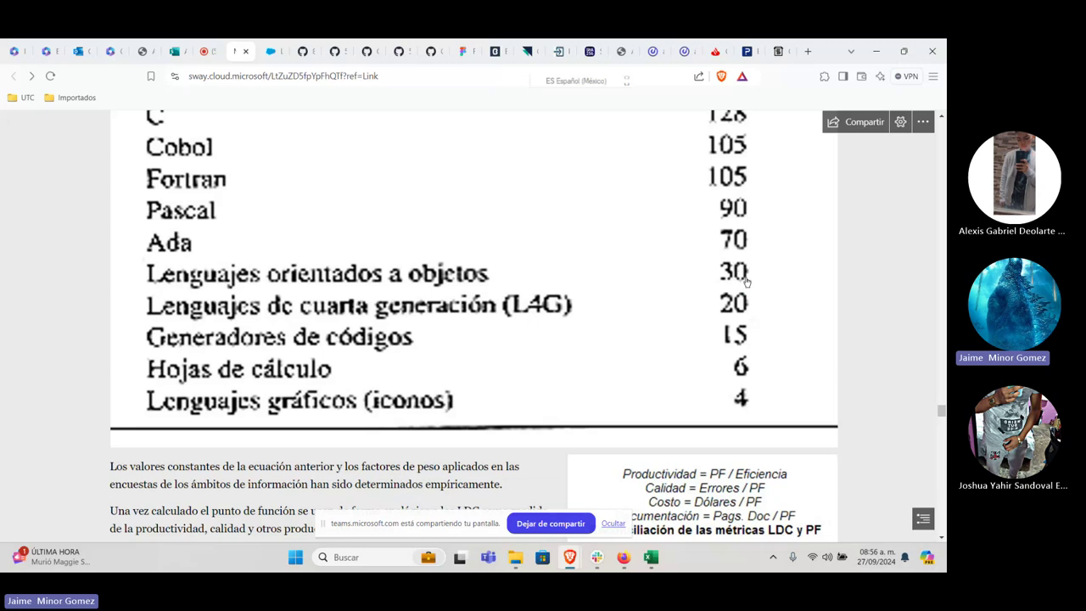
scroll(394, 362, down, 10)
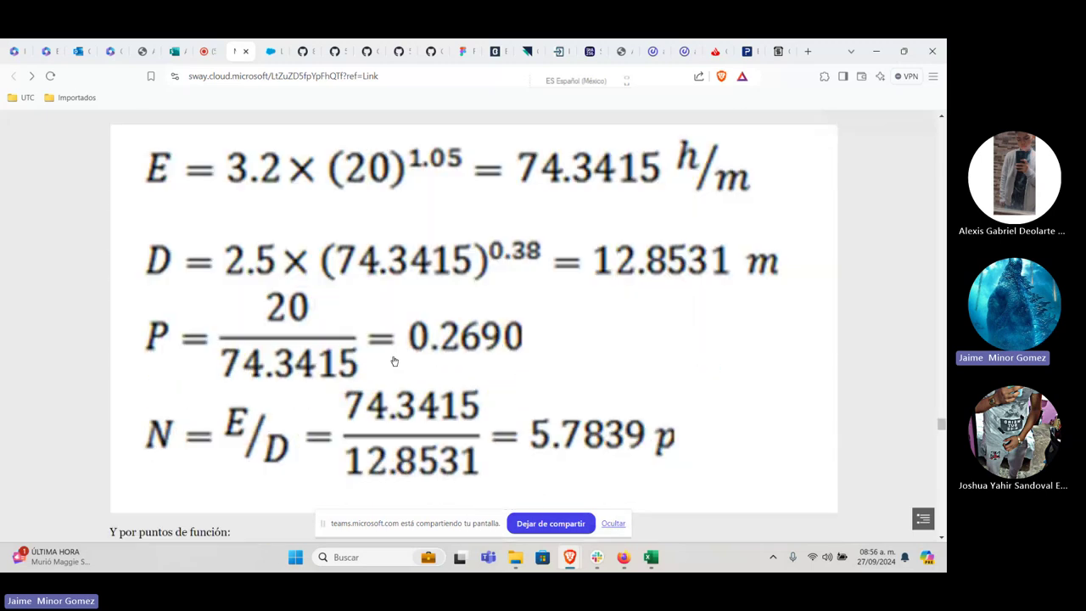
key(alt+Tab)
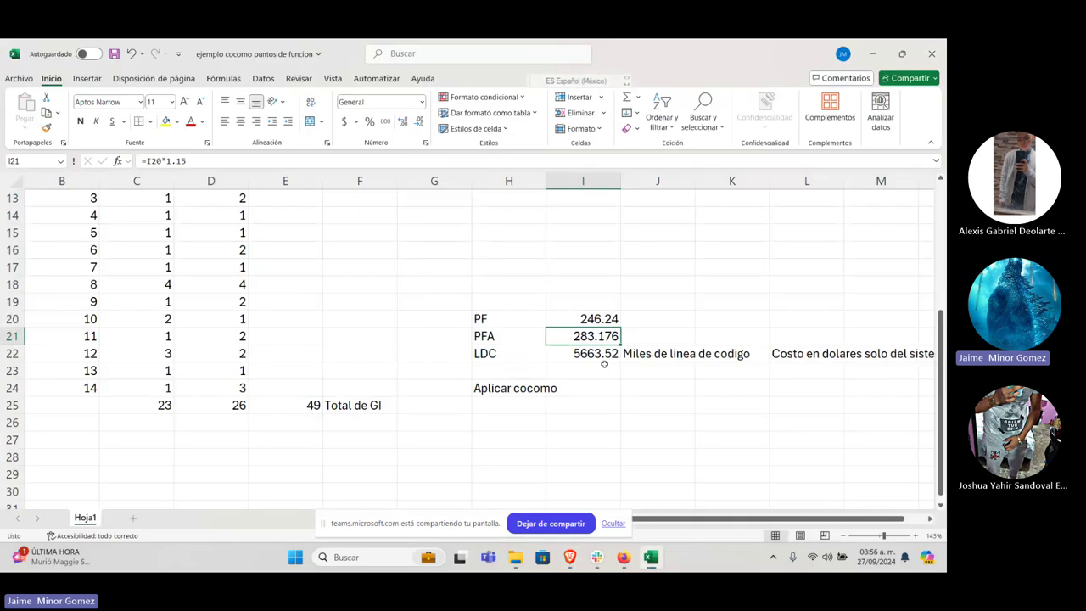
Step: Inspect the PFA and LDC formulas and the label beside the LDC result in the worksheet
click(192, 162)
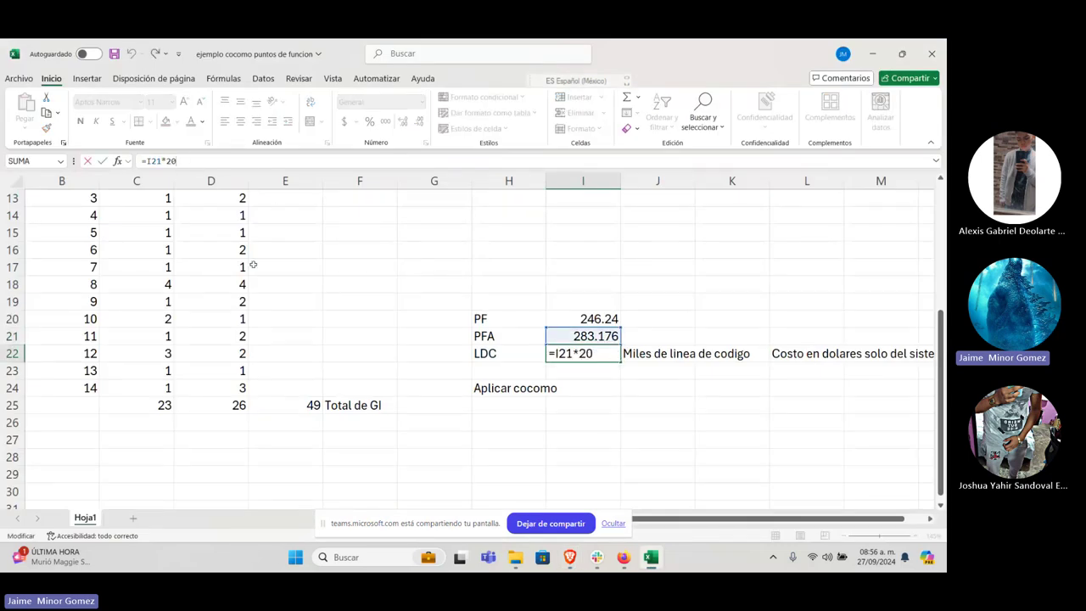
click(632, 383)
click(663, 356)
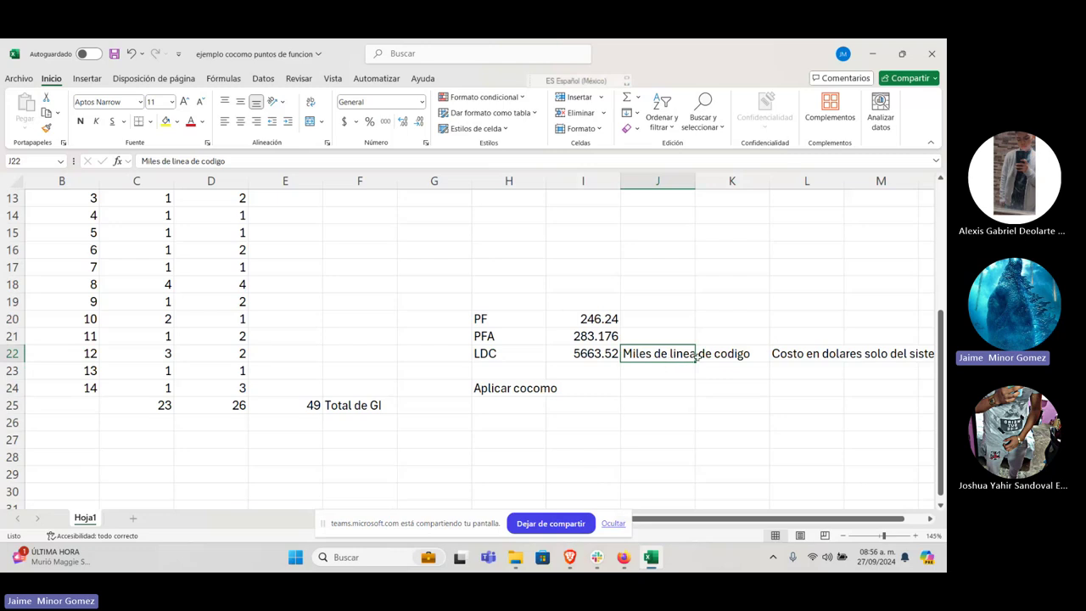
click(584, 360)
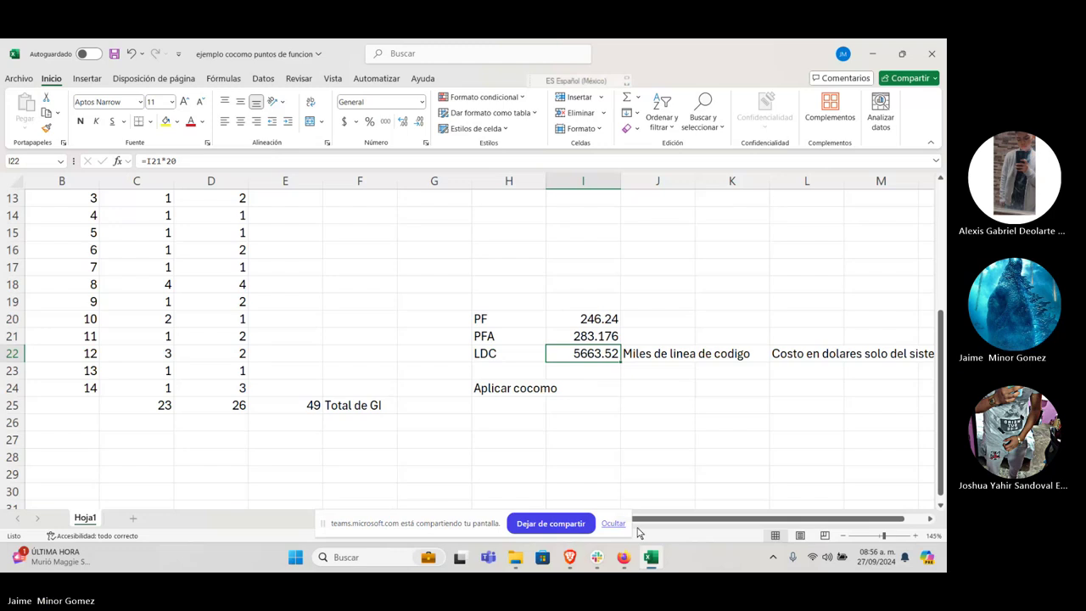
Step: Switch to the COCOMO II calculator page in the browser and translate it into Spanish
click(566, 560)
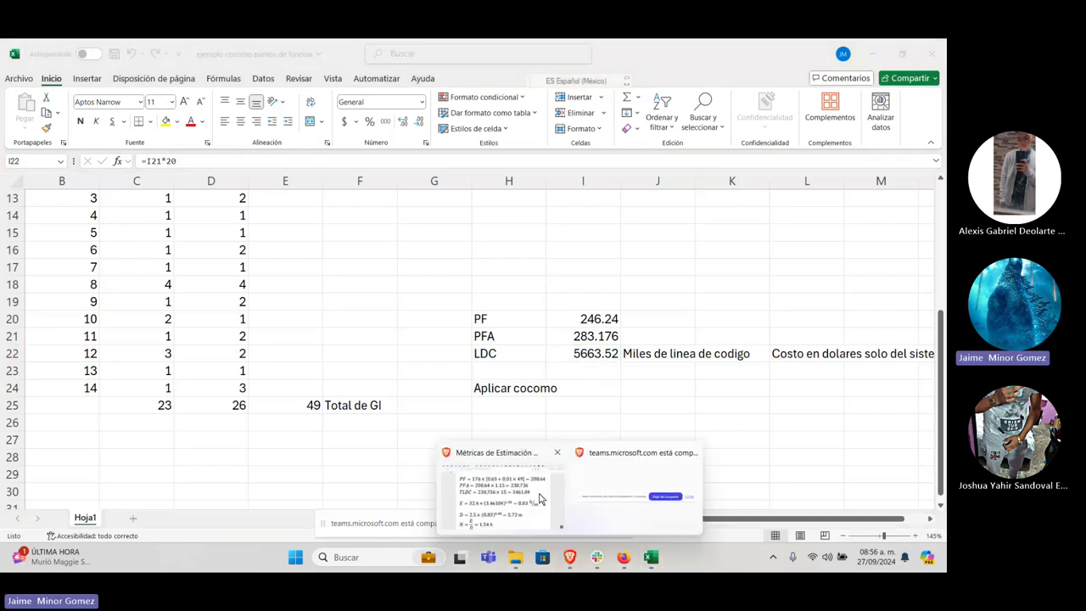
click(540, 499)
key(ctrl+Tab)
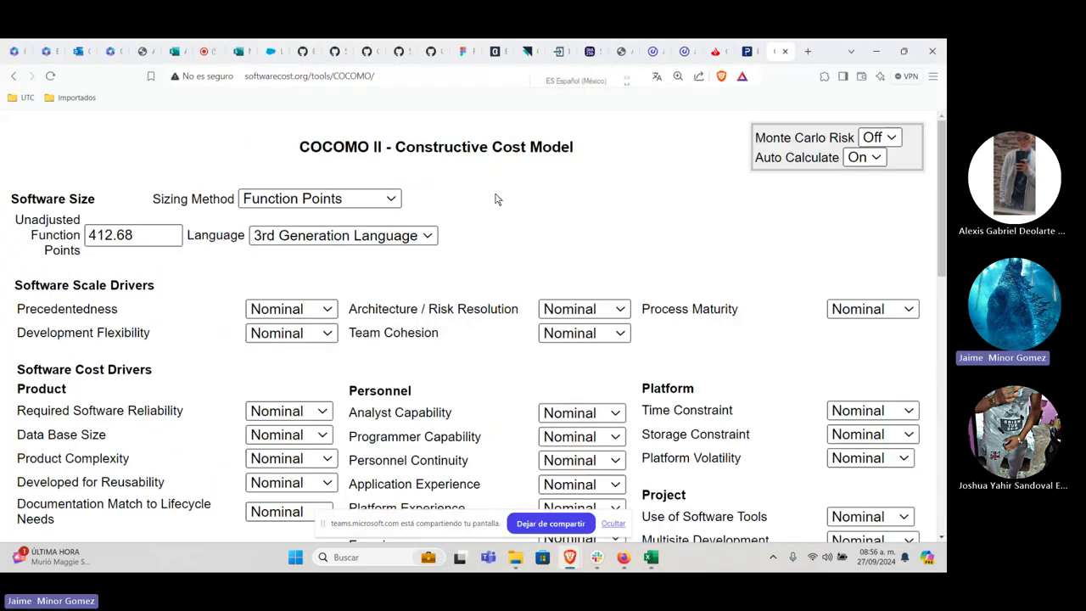
right_click(560, 233)
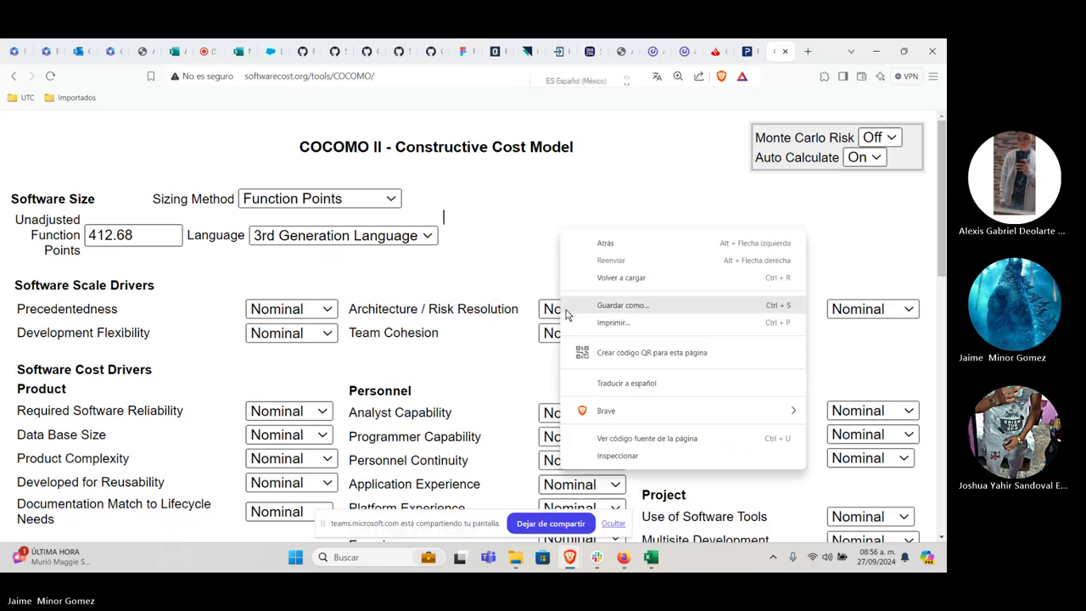
click(628, 383)
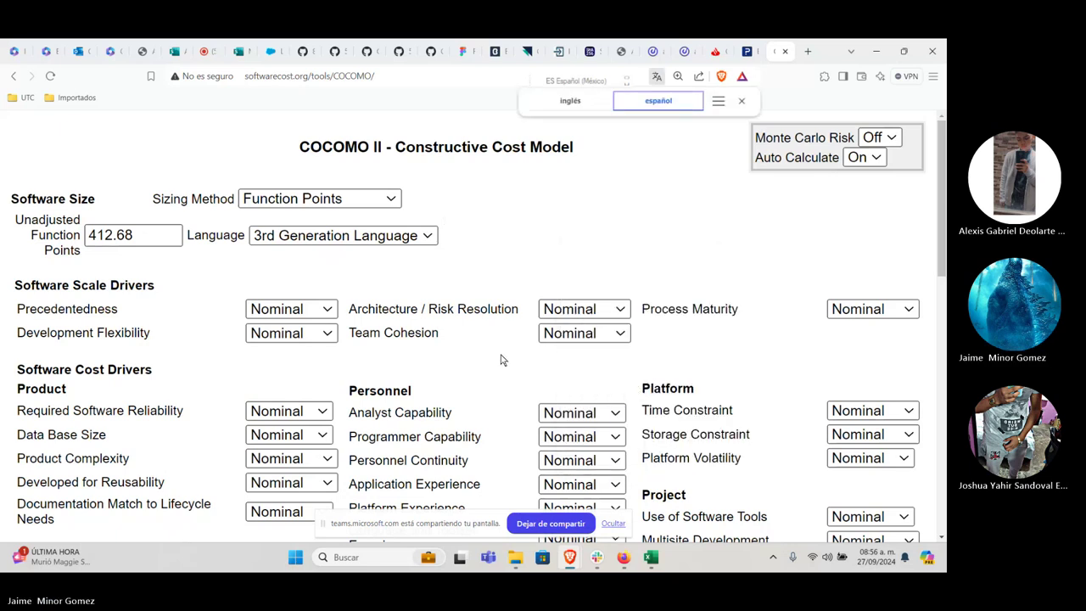
Step: Review the software scale and cost drivers, including the rating options available for Precedencia
scroll(499, 352, down, 1)
scroll(501, 333, down, 1)
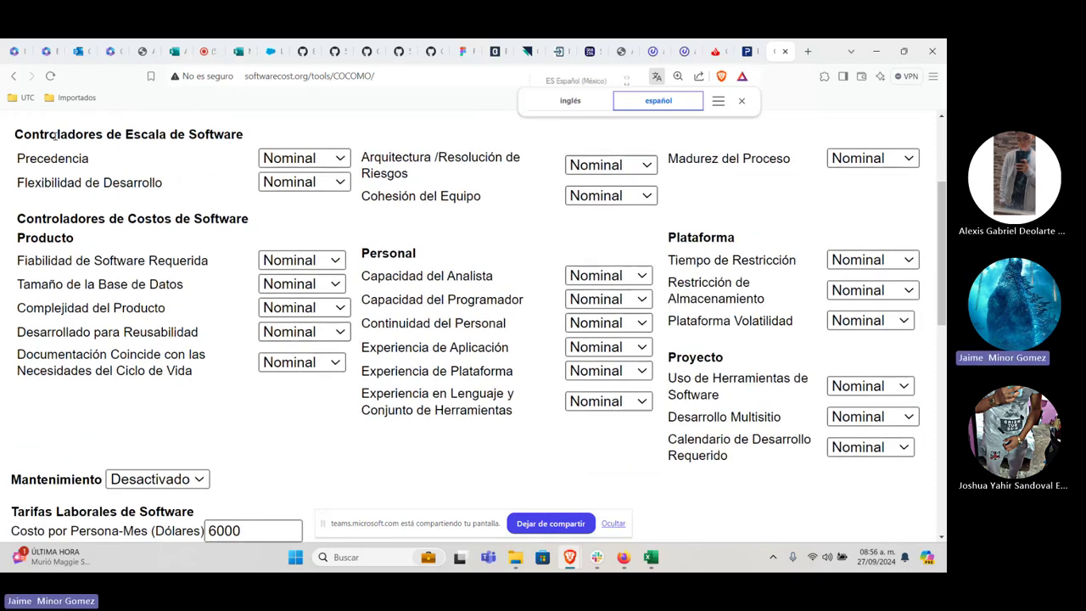
drag(56, 136, 761, 463)
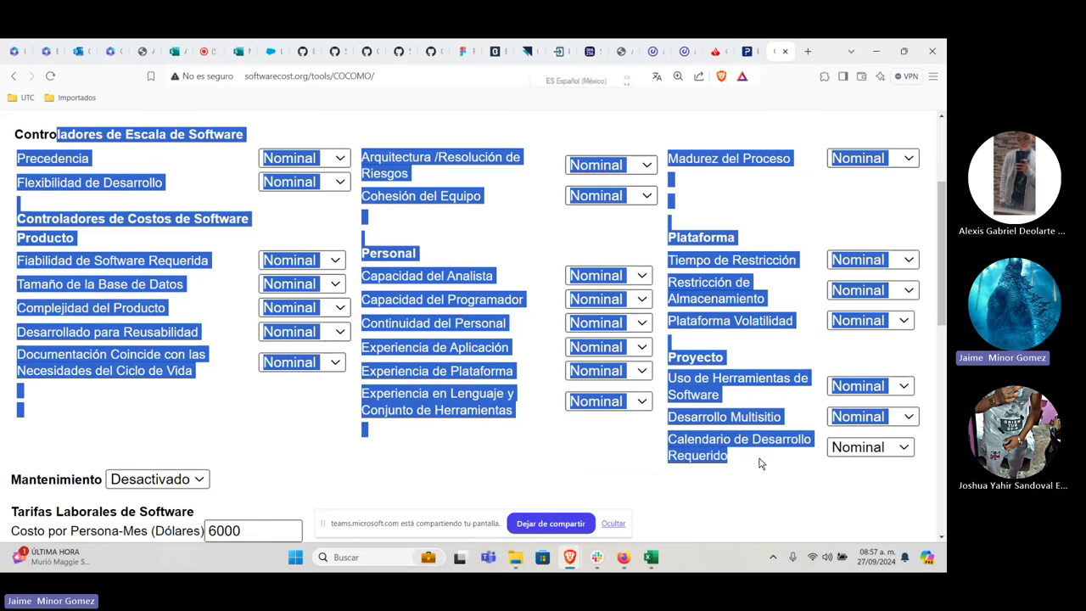
click(341, 157)
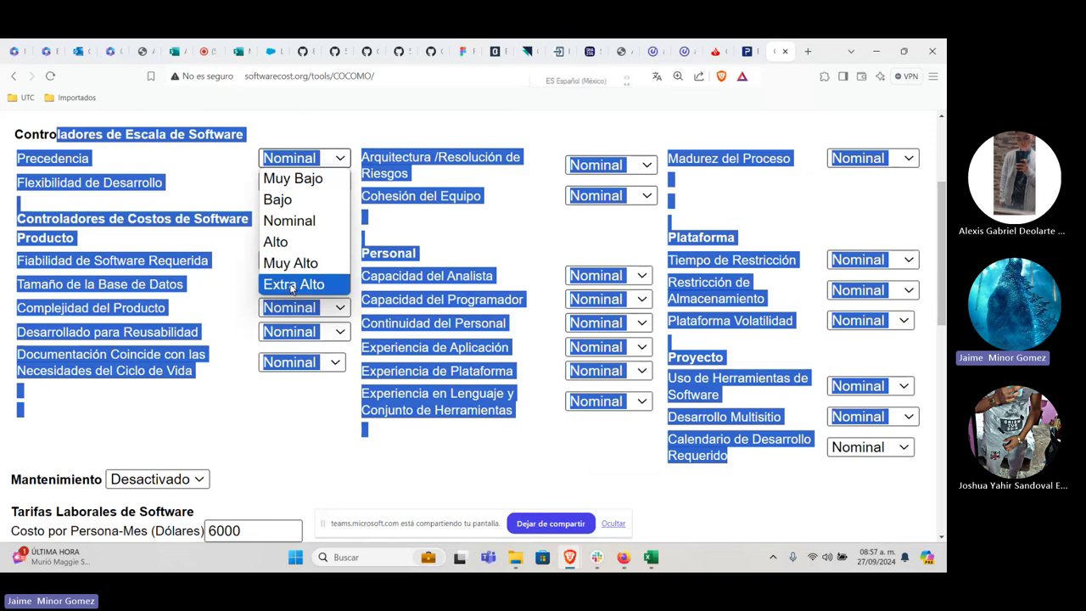
click(299, 422)
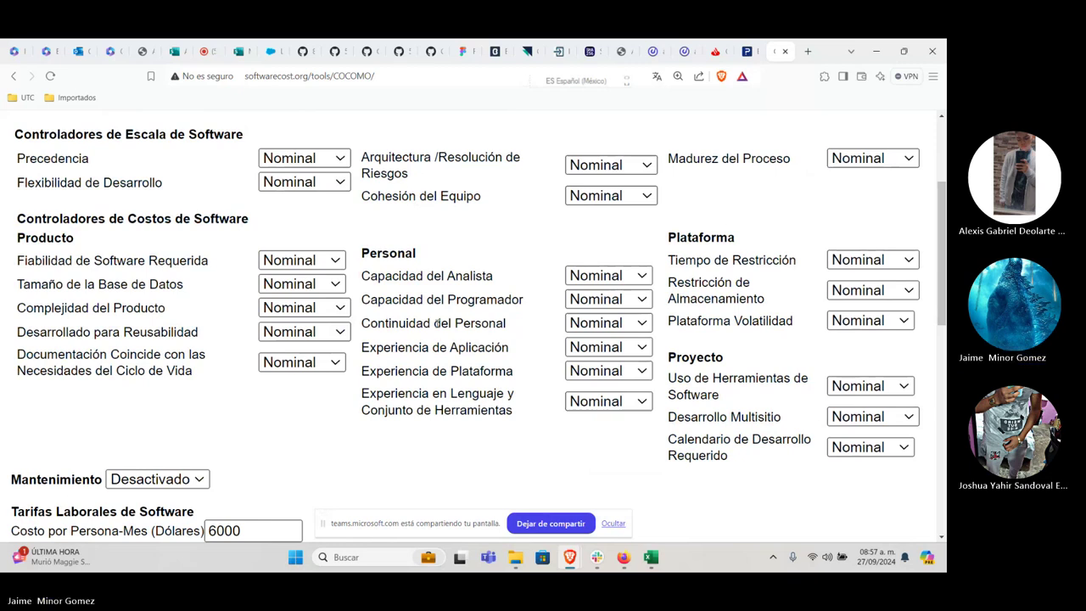
scroll(437, 323, up, 3)
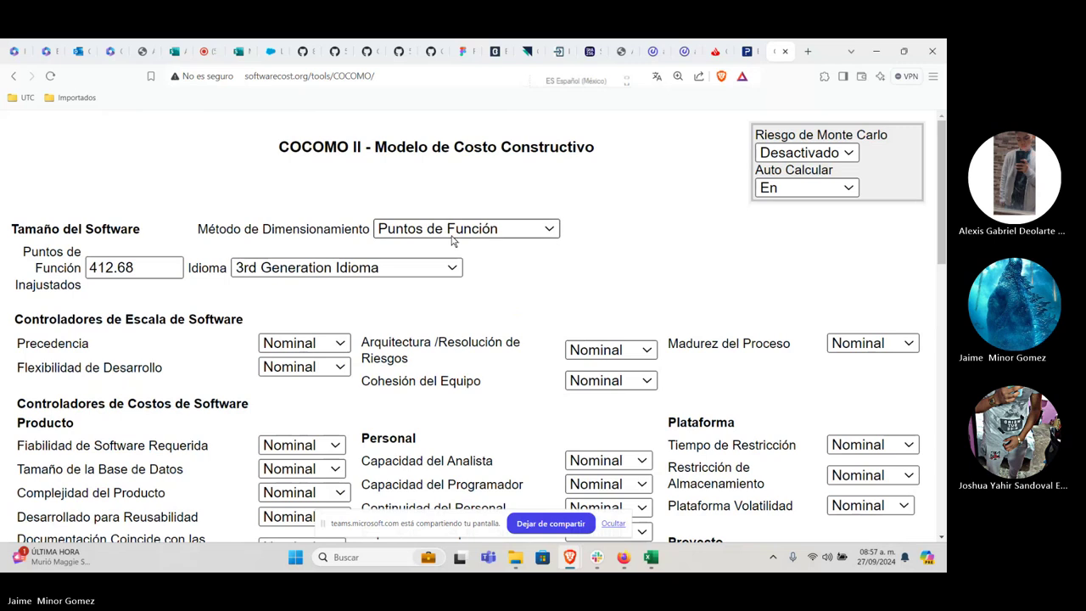
Step: Review the available programming language options and the sizing method options without changing either
click(435, 269)
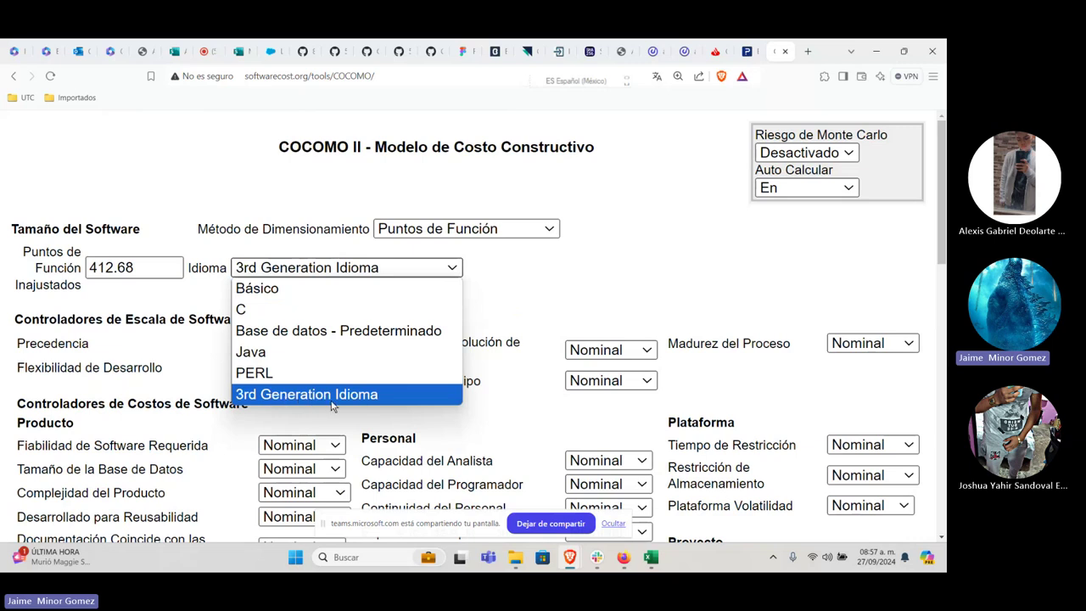
click(522, 304)
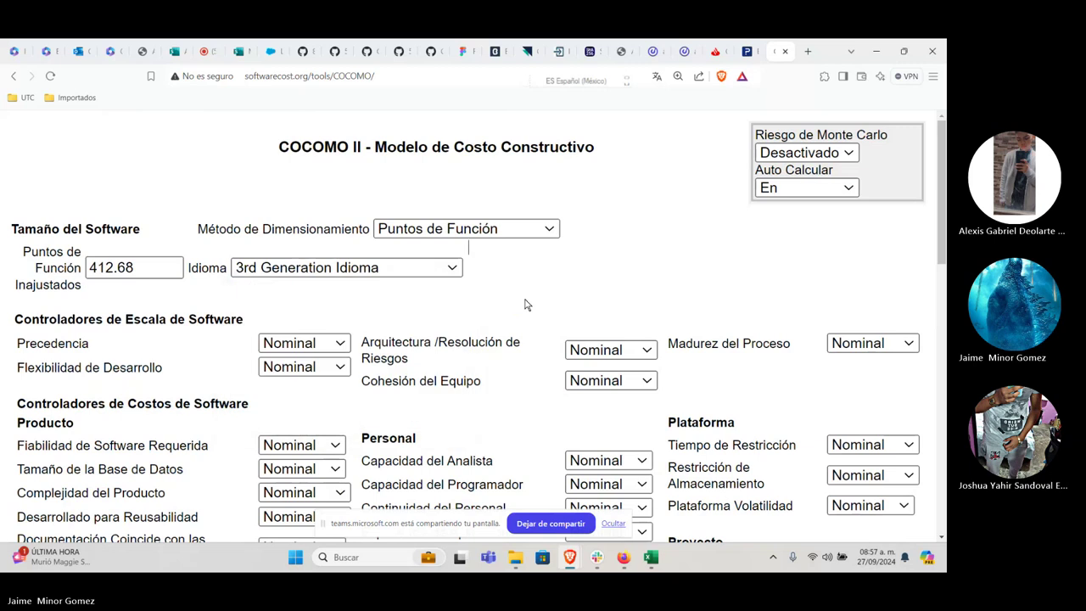
click(509, 234)
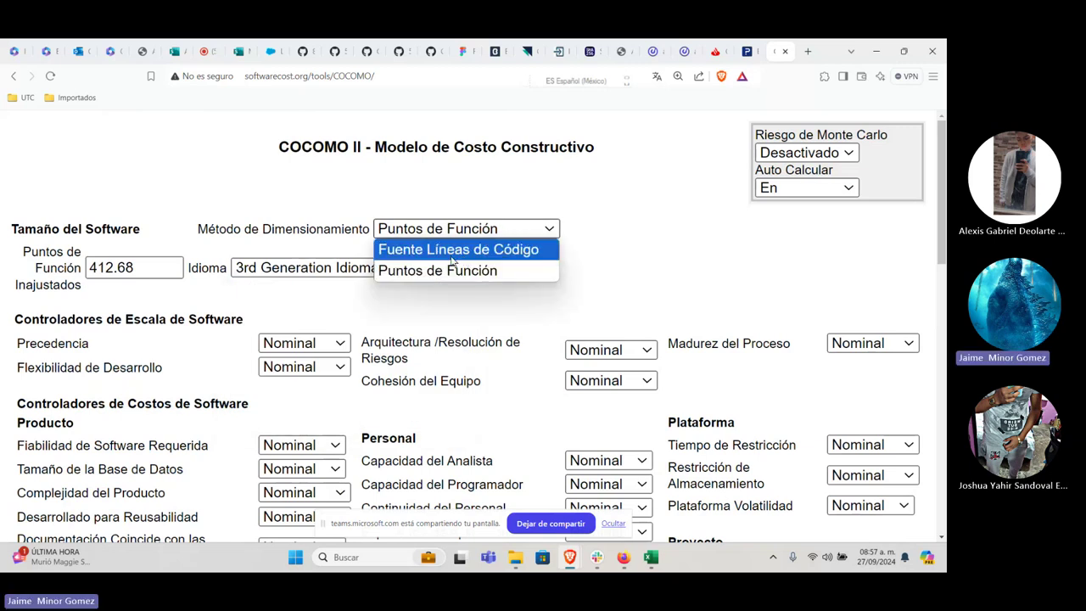
click(643, 269)
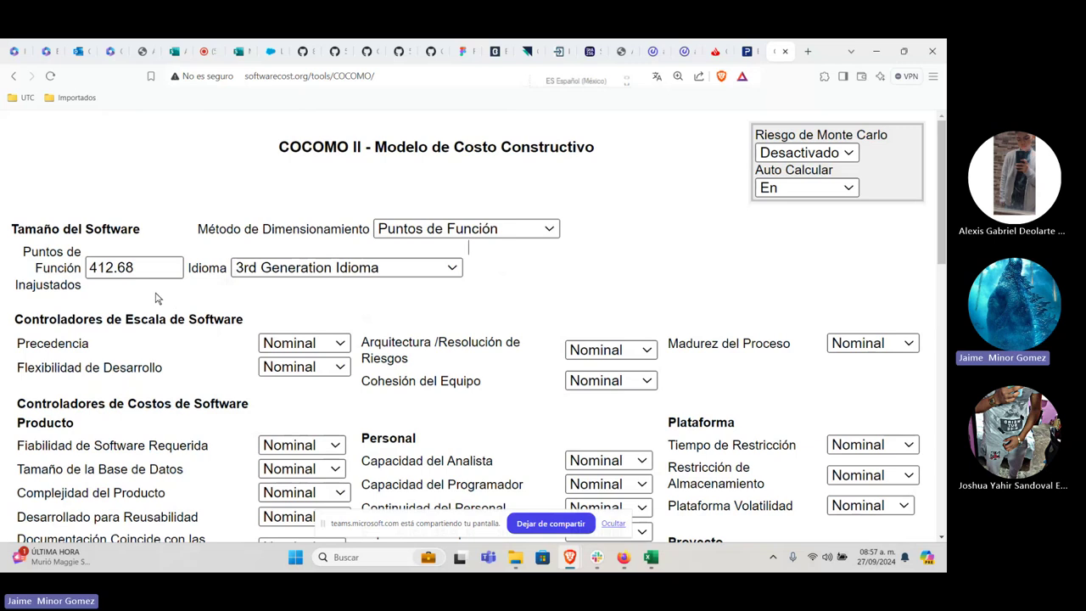
Step: Compare the calculator's unadjusted function points field with the PF and LDC cells in the Excel worksheet
double_click(141, 258)
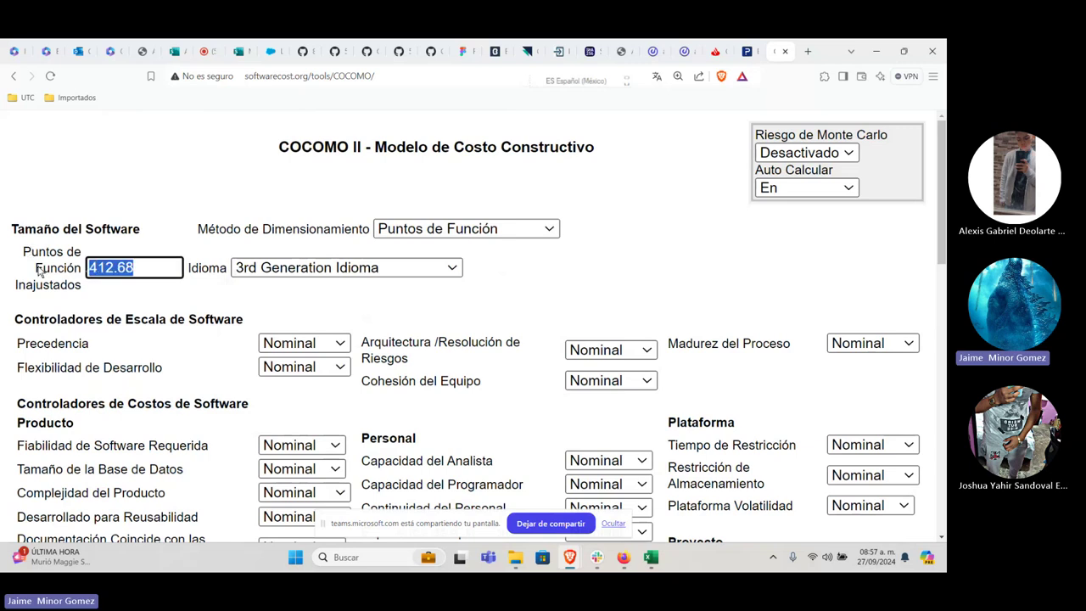
click(651, 557)
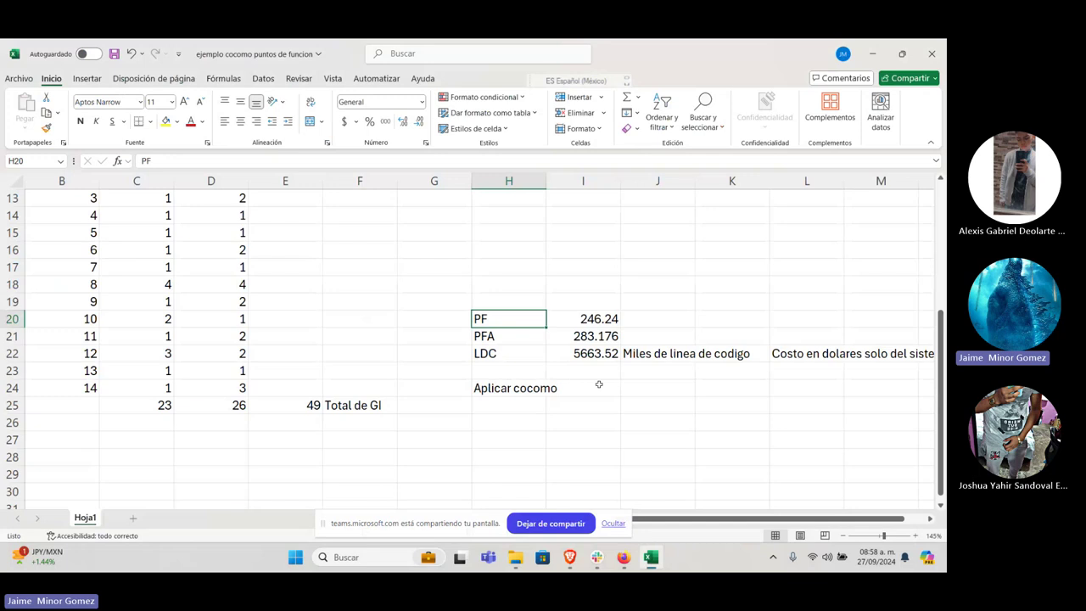
click(589, 356)
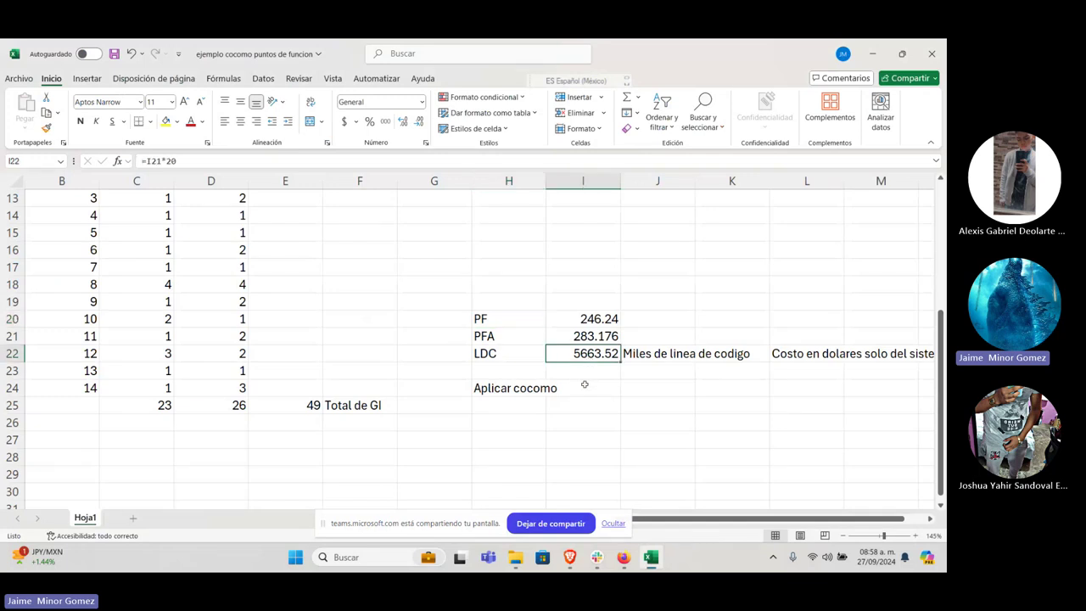
key(alt+Tab)
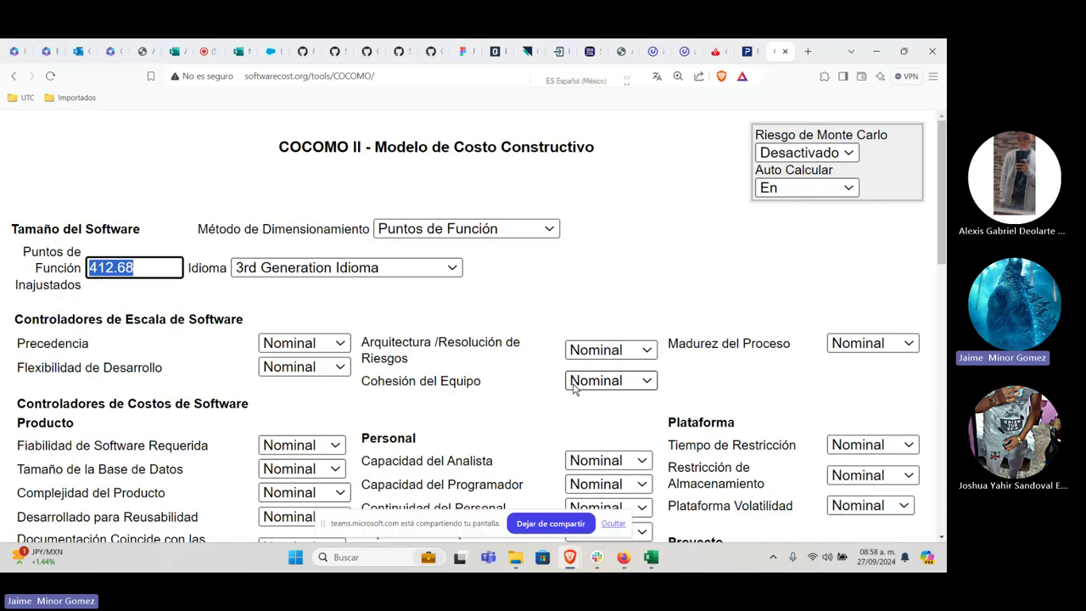
Step: Rate the Precedentedness scale driver as Very Low and Development Flexibility as Low
scroll(263, 424, down, 3)
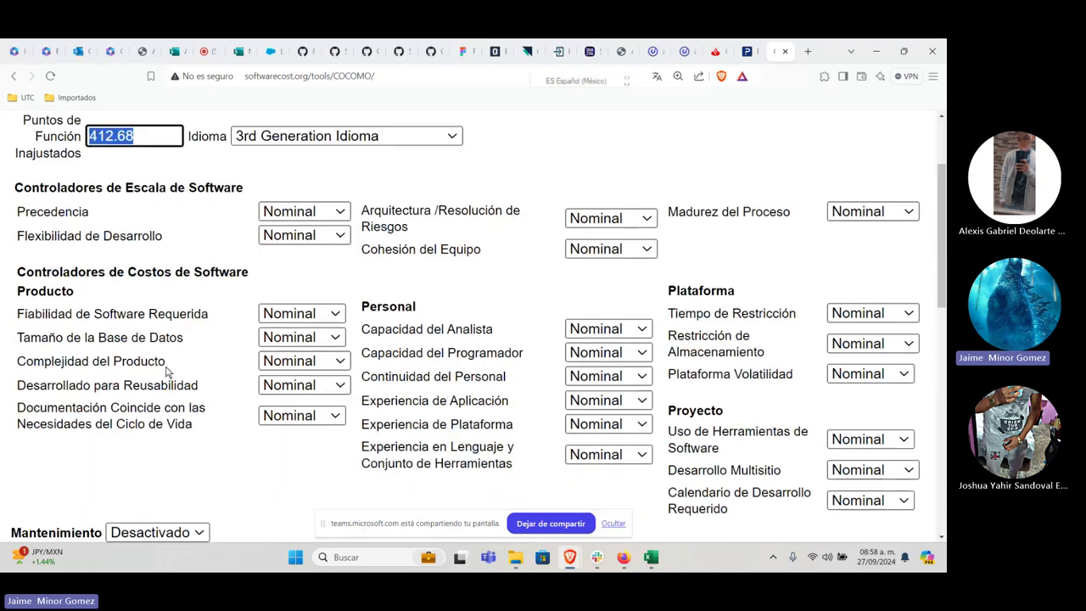
scroll(234, 416, up, 1)
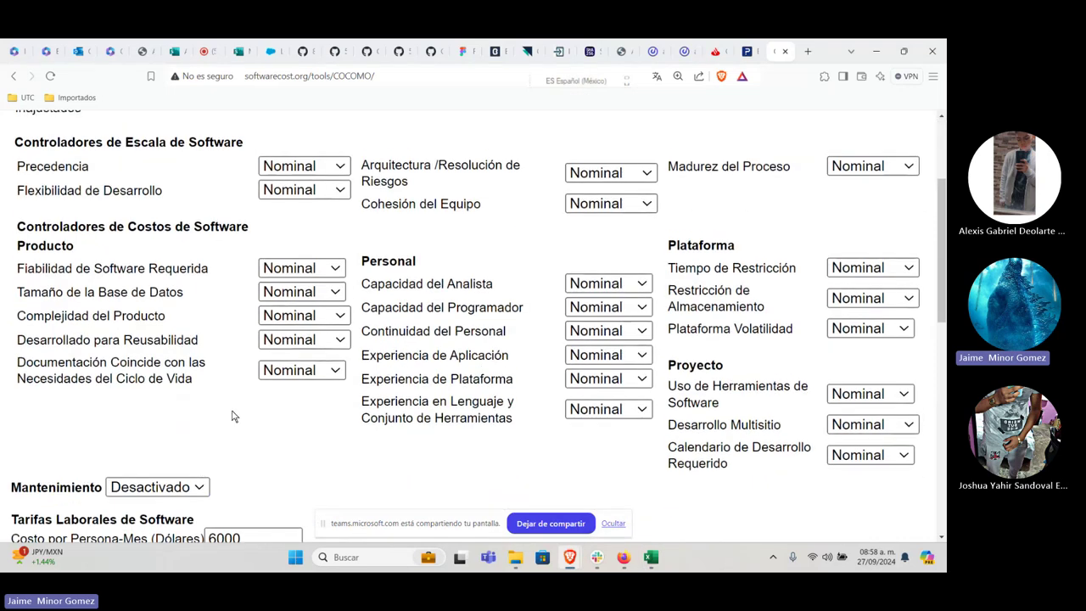
scroll(234, 415, up, 3)
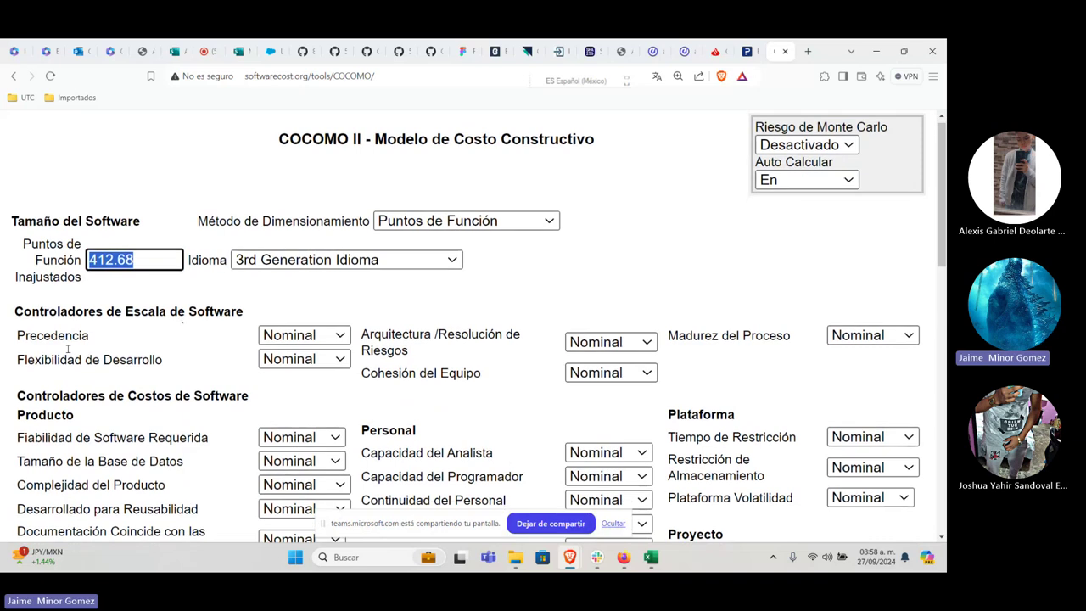
scroll(67, 348, down, 1)
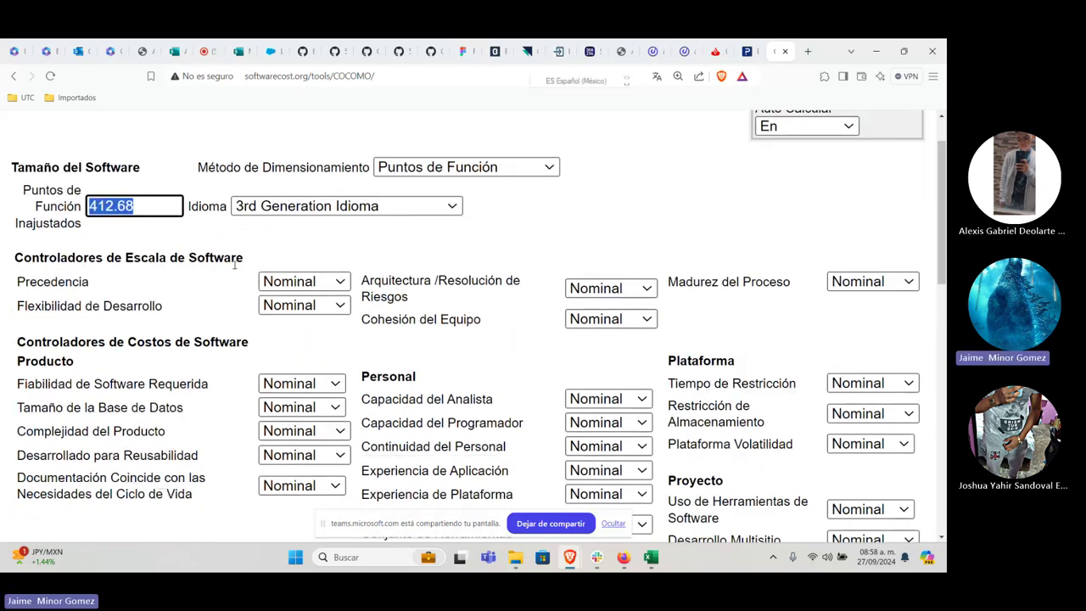
click(296, 278)
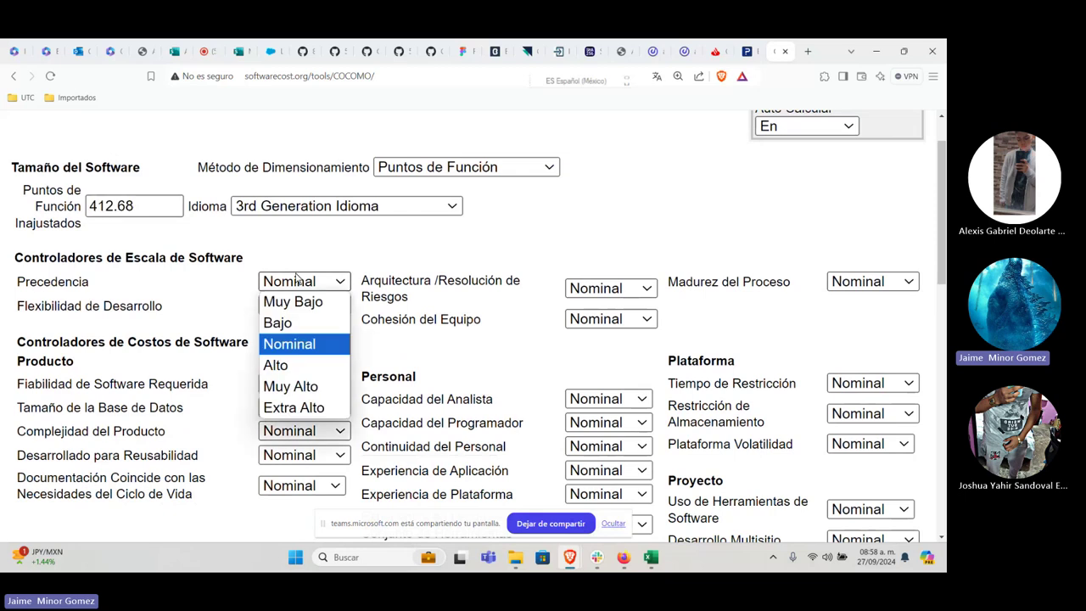
click(303, 303)
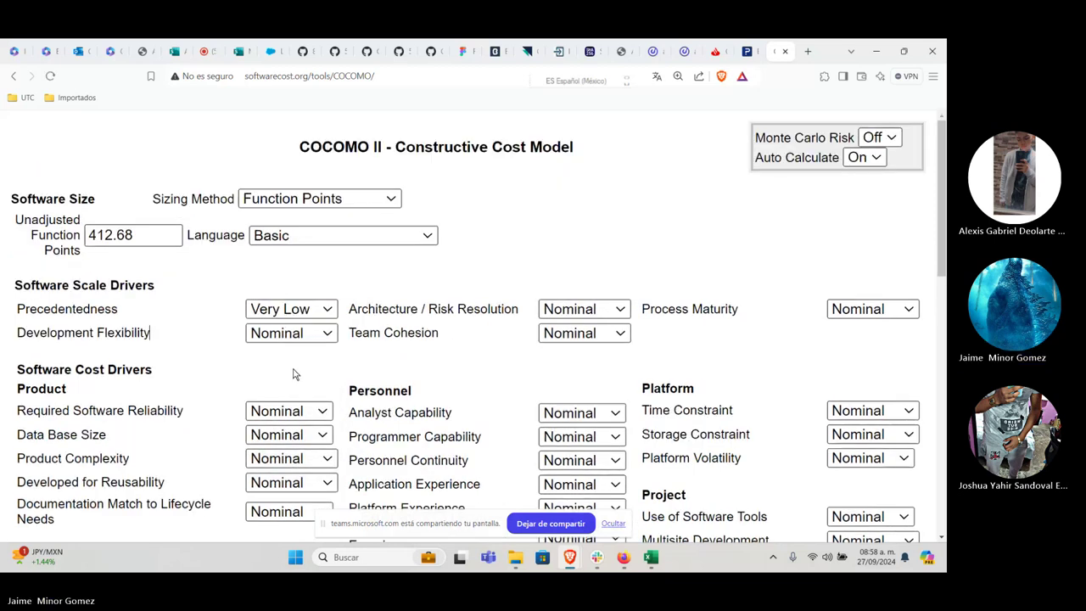
drag(82, 333, 177, 340)
click(305, 335)
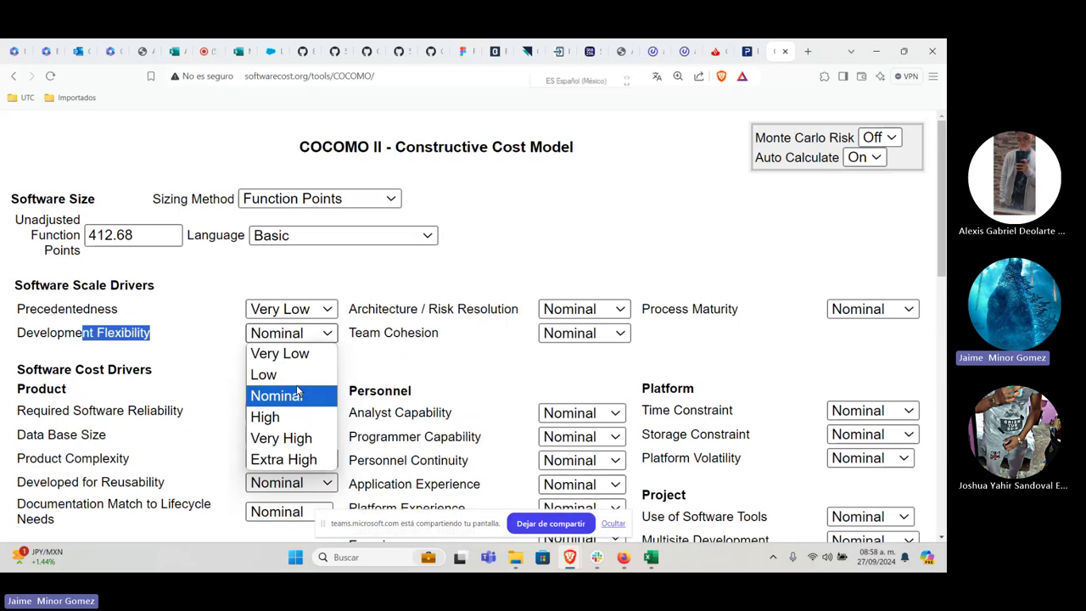
click(280, 375)
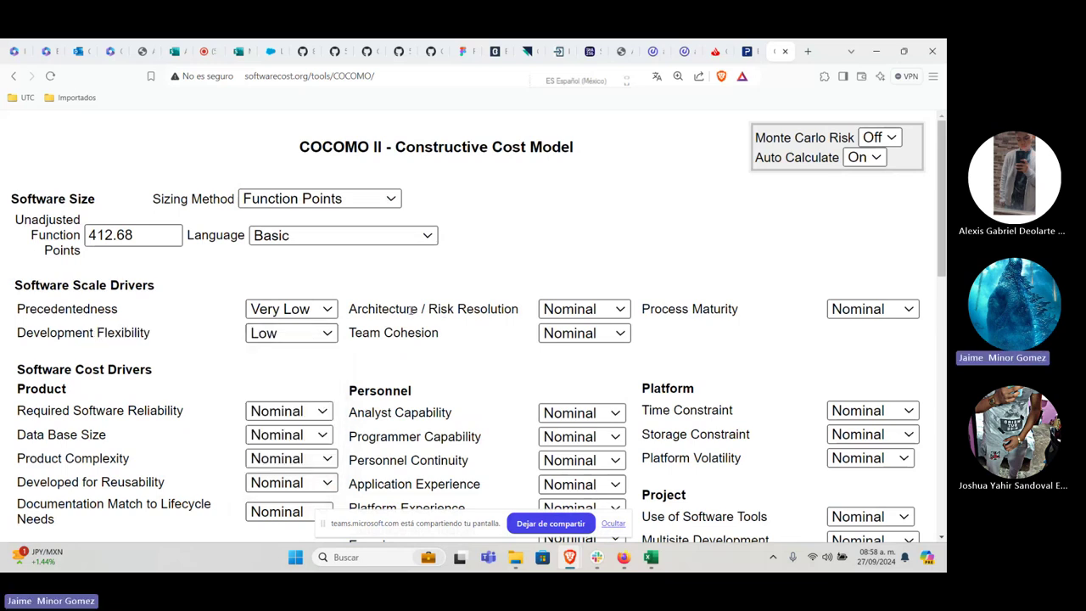
Step: Rate both Architecture / Risk Resolution and Team Cohesion as High in the scale drivers
click(583, 309)
click(579, 390)
click(589, 333)
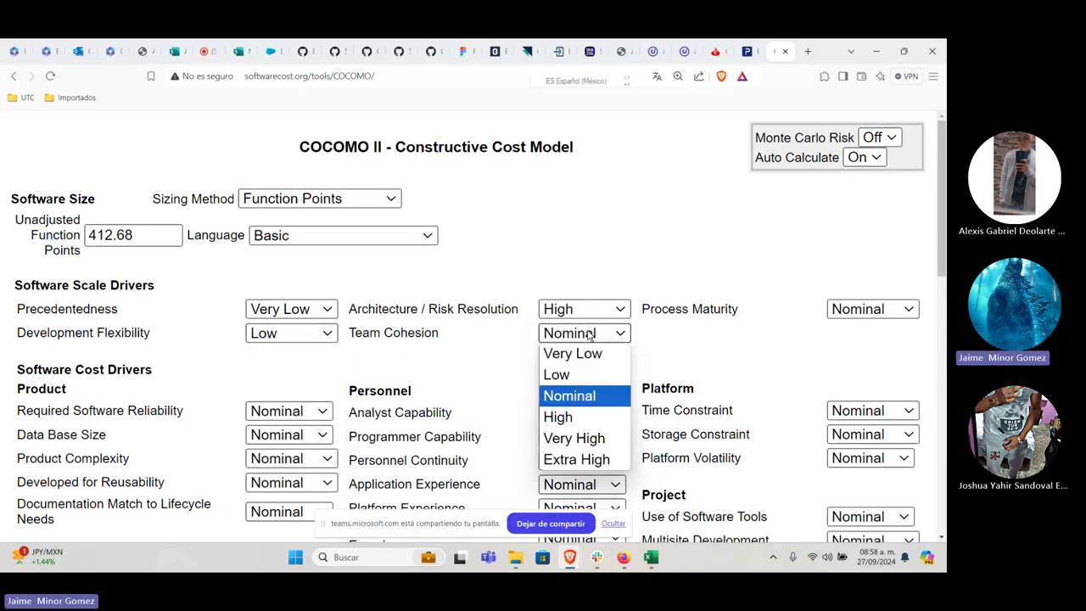
click(606, 424)
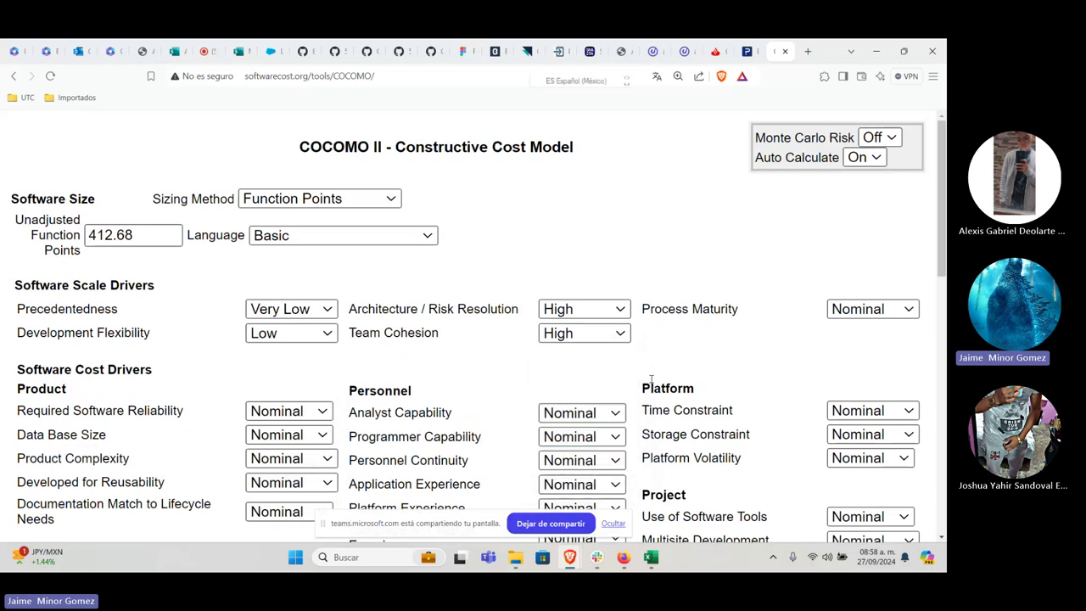
Step: Rate the Process Maturity scale driver as High
click(848, 311)
click(849, 390)
drag(711, 309, 650, 309)
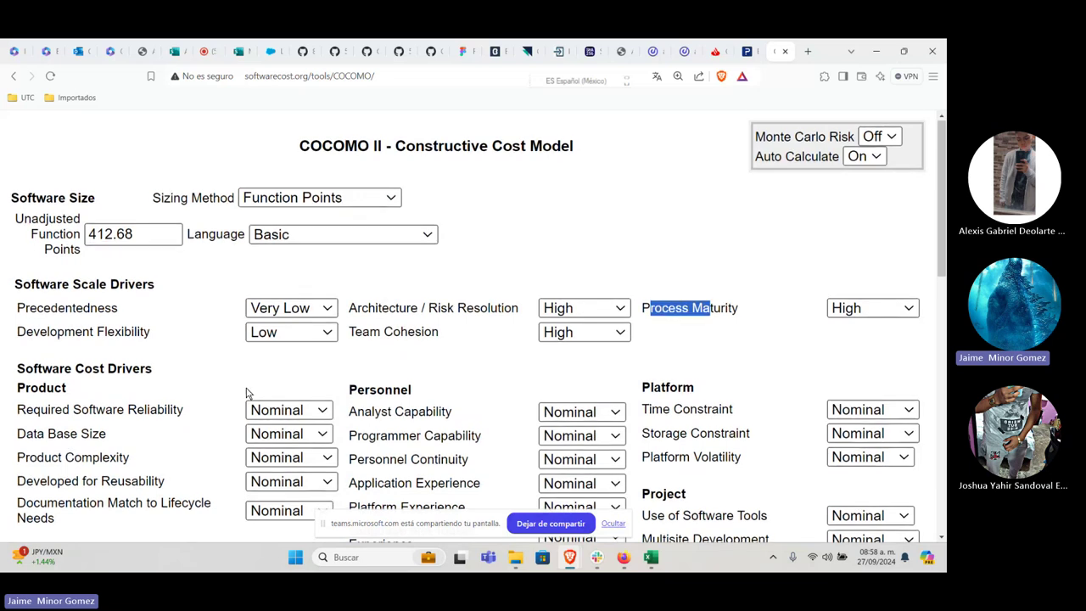
Step: Rate the Required Software Reliability cost driver as Low and Data Base Size as High
scroll(246, 390, down, 3)
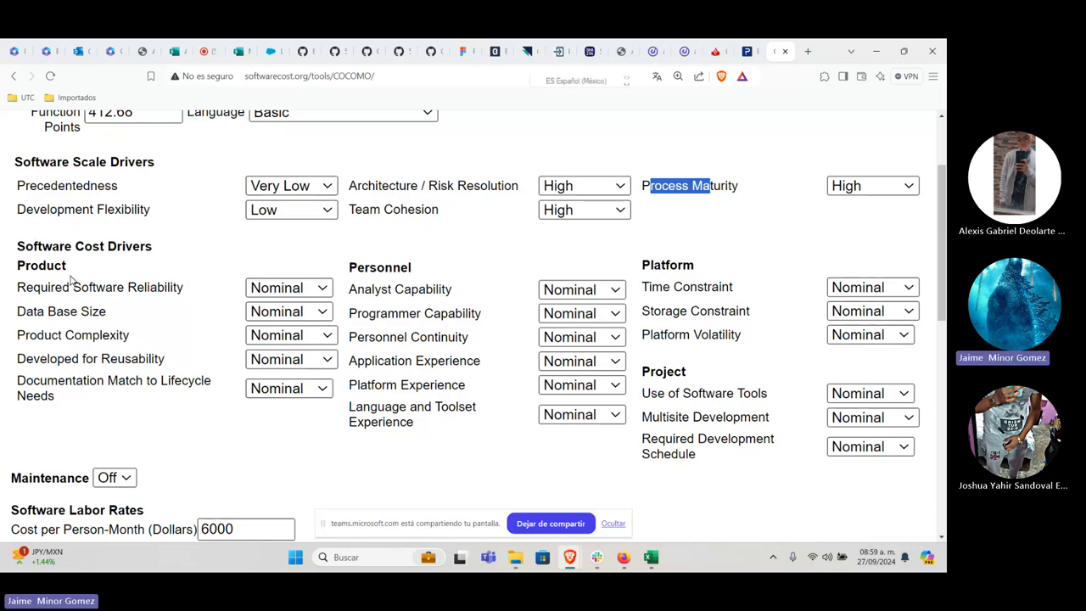
drag(159, 288, 105, 288)
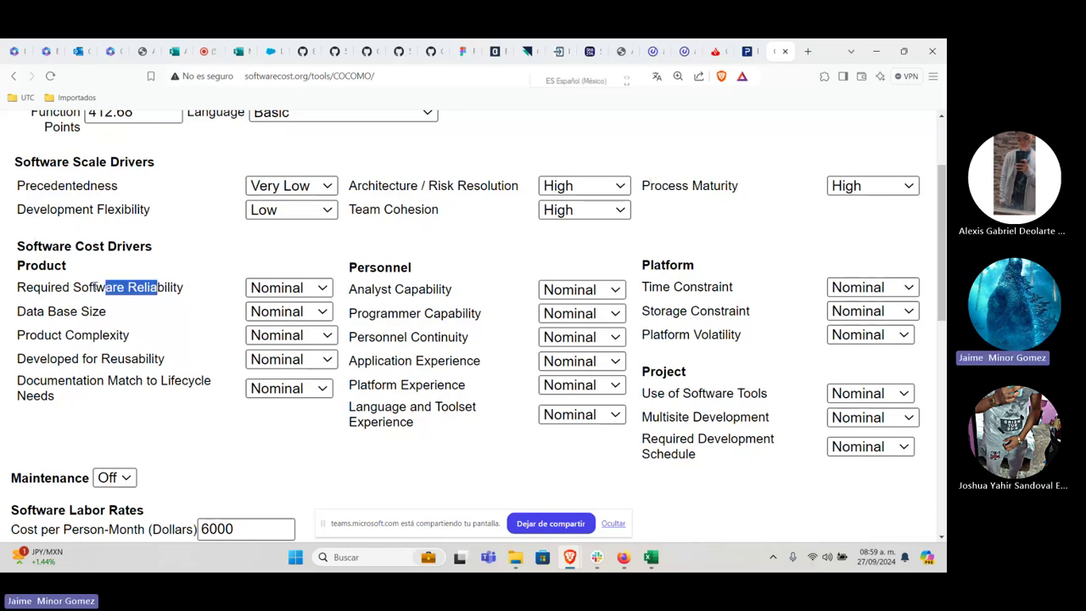
click(289, 288)
click(280, 330)
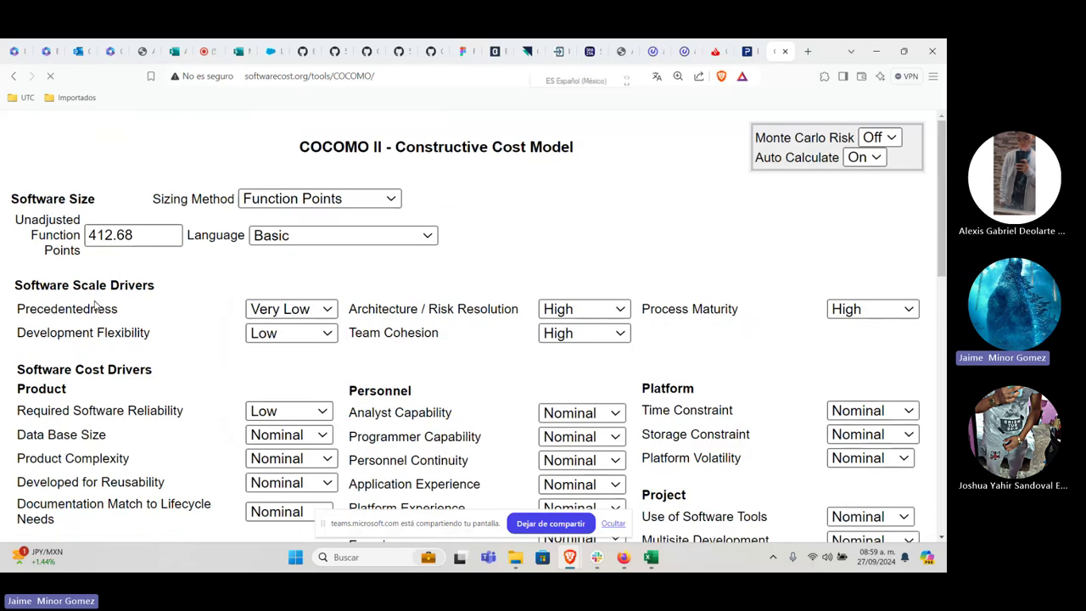
scroll(124, 362, down, 2)
click(288, 311)
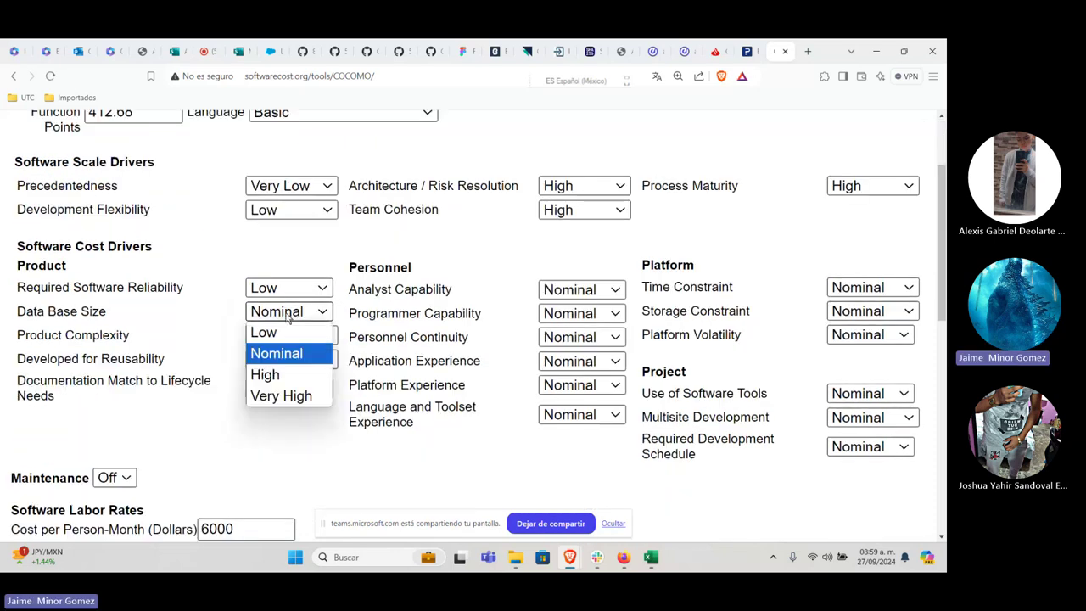
click(286, 373)
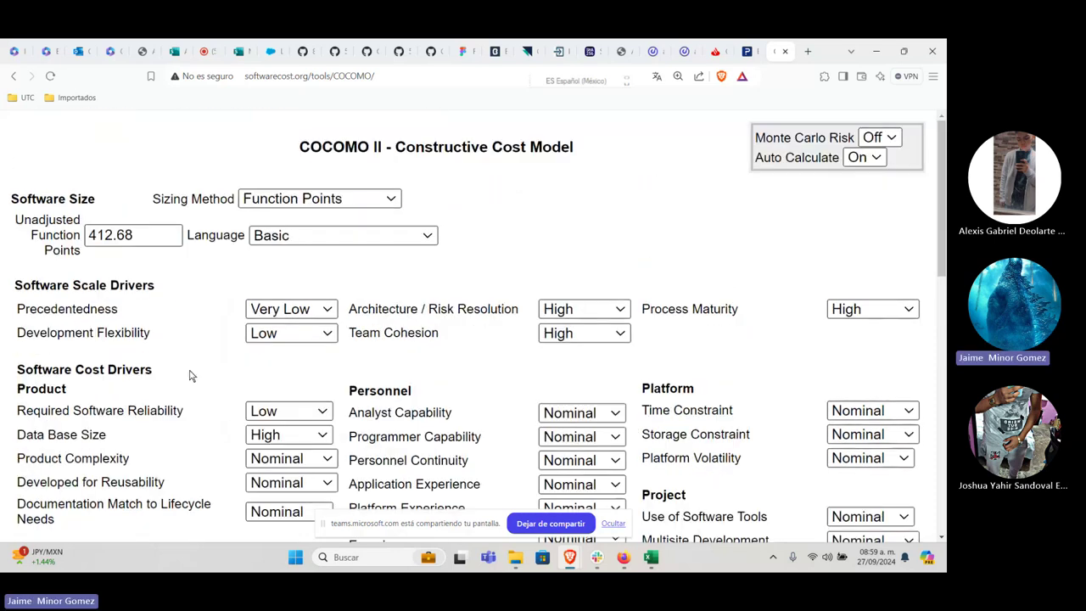
Step: Rate both Product Complexity and Developed for Reusability as High in the product cost drivers
scroll(98, 348, down, 2)
click(289, 335)
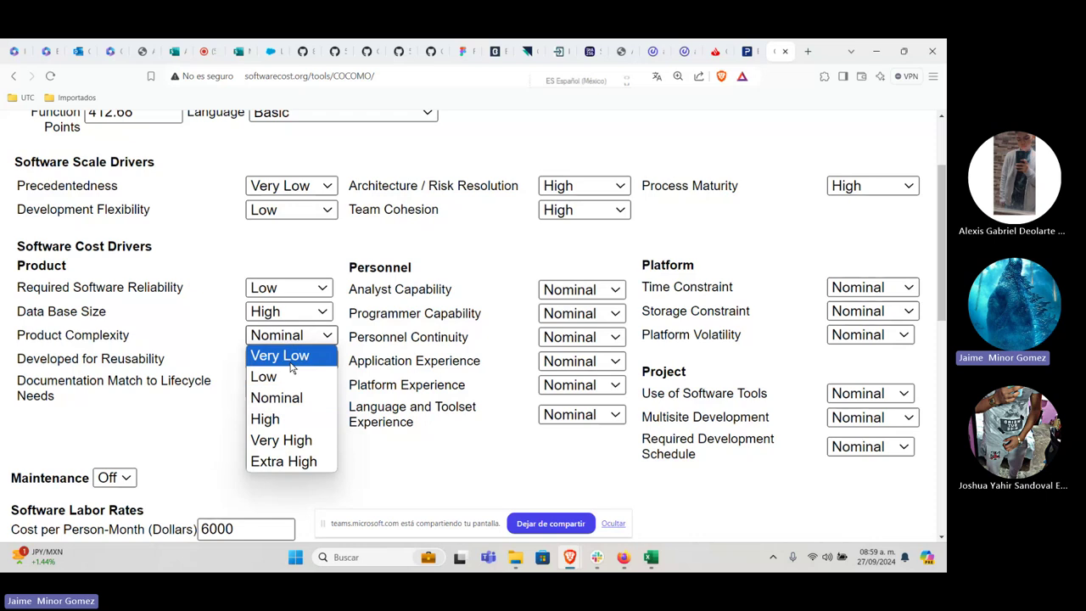
key(Escape)
scroll(223, 441, down, 1)
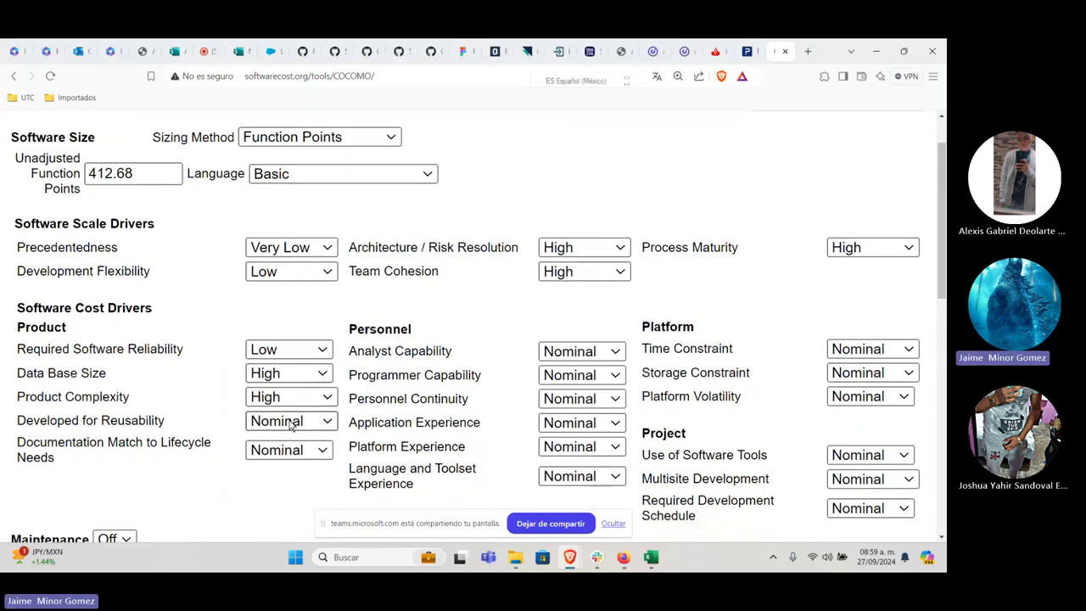
click(285, 422)
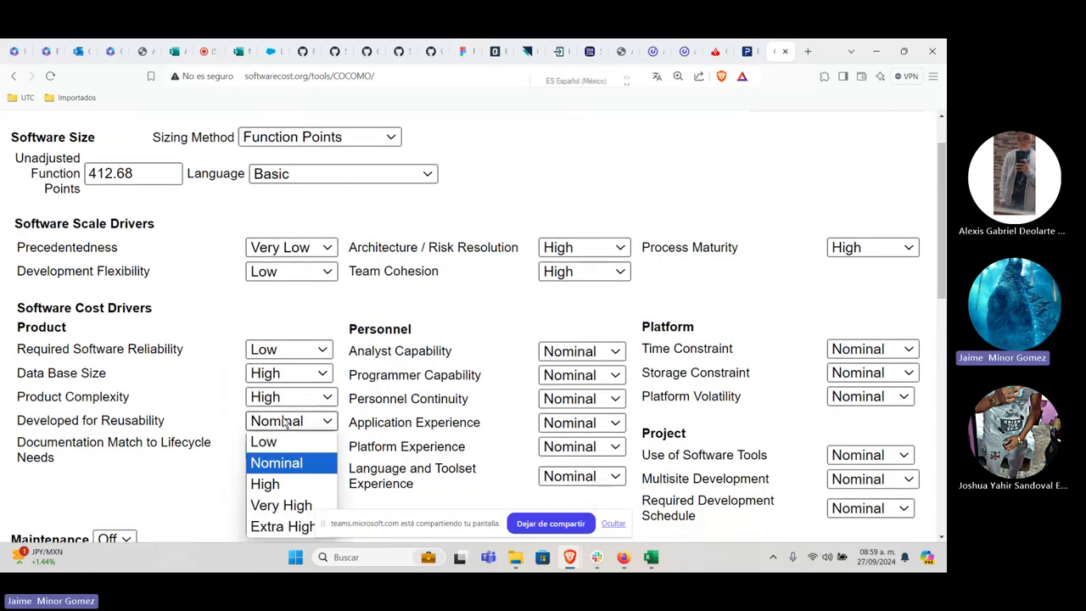
click(293, 484)
Step: Rate both Analyst Capability and Programmer Capability as High in the personnel cost drivers
scroll(297, 463, down, 1)
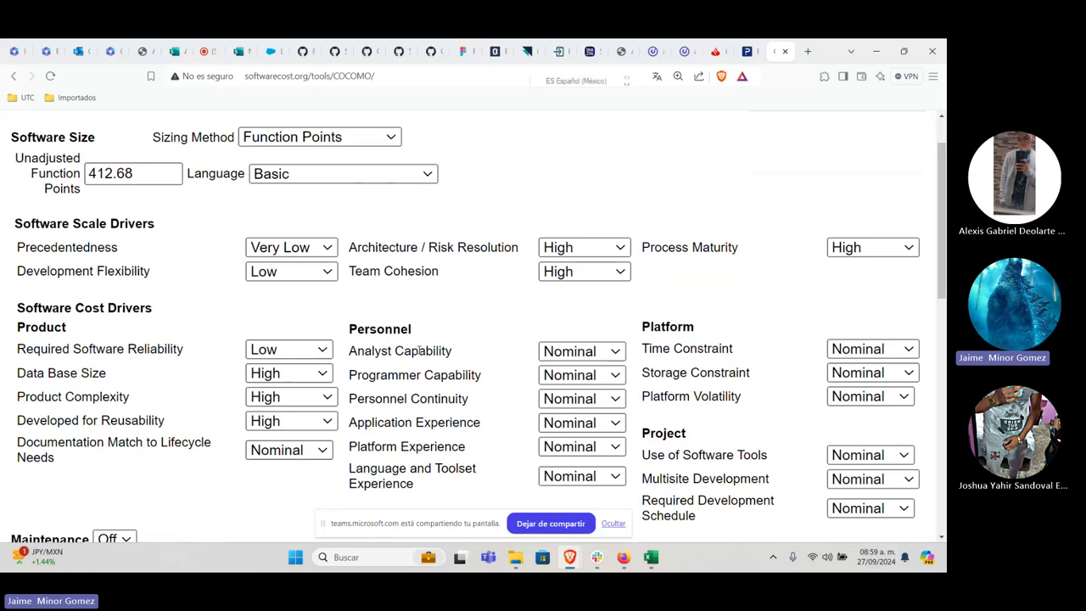
click(582, 351)
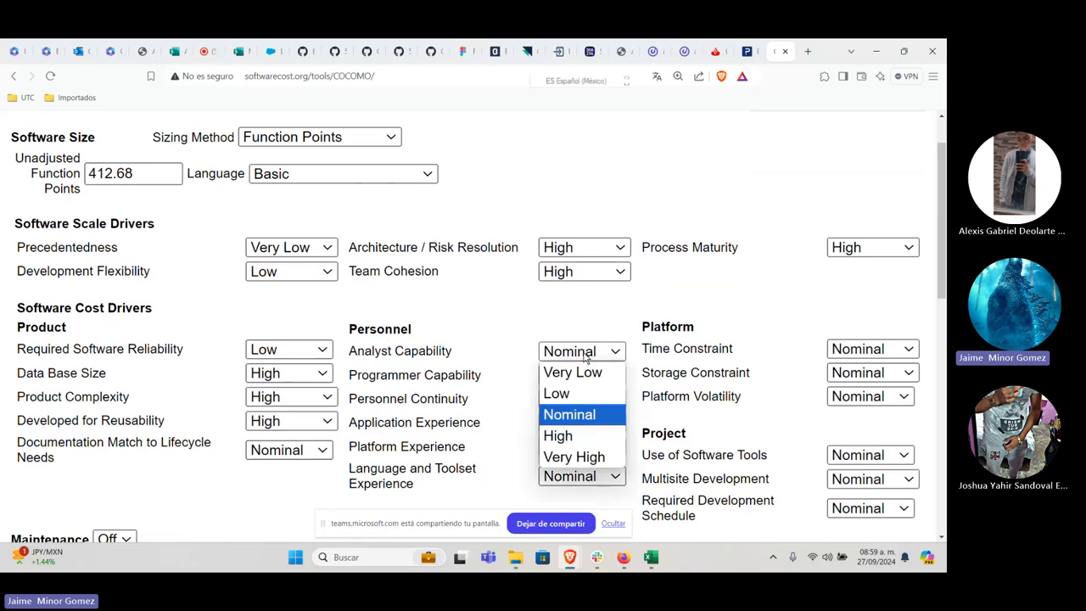
click(582, 434)
scroll(468, 451, down, 2)
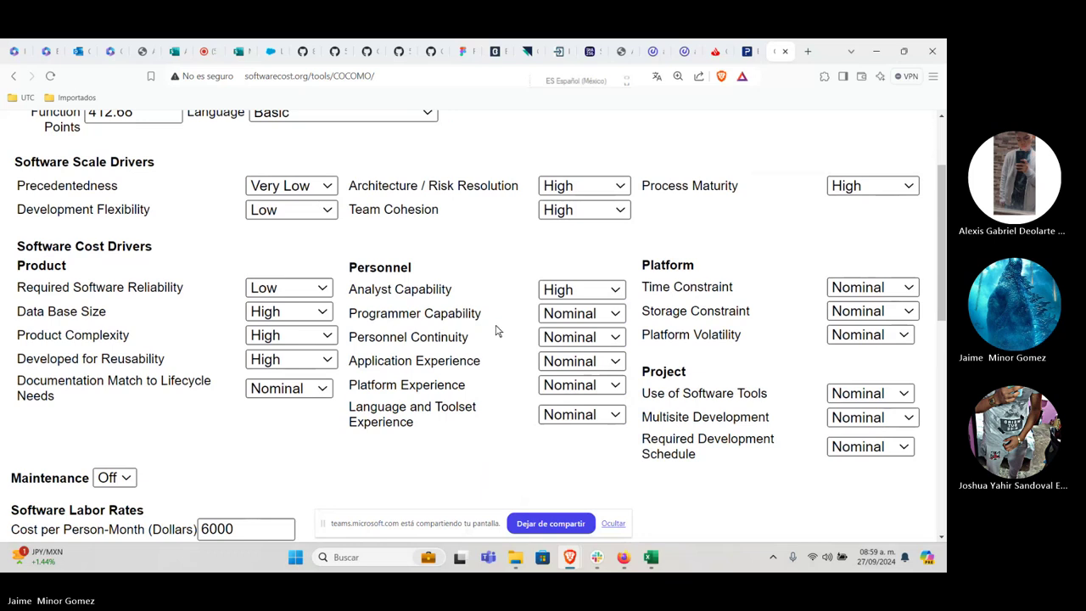
click(580, 315)
click(577, 396)
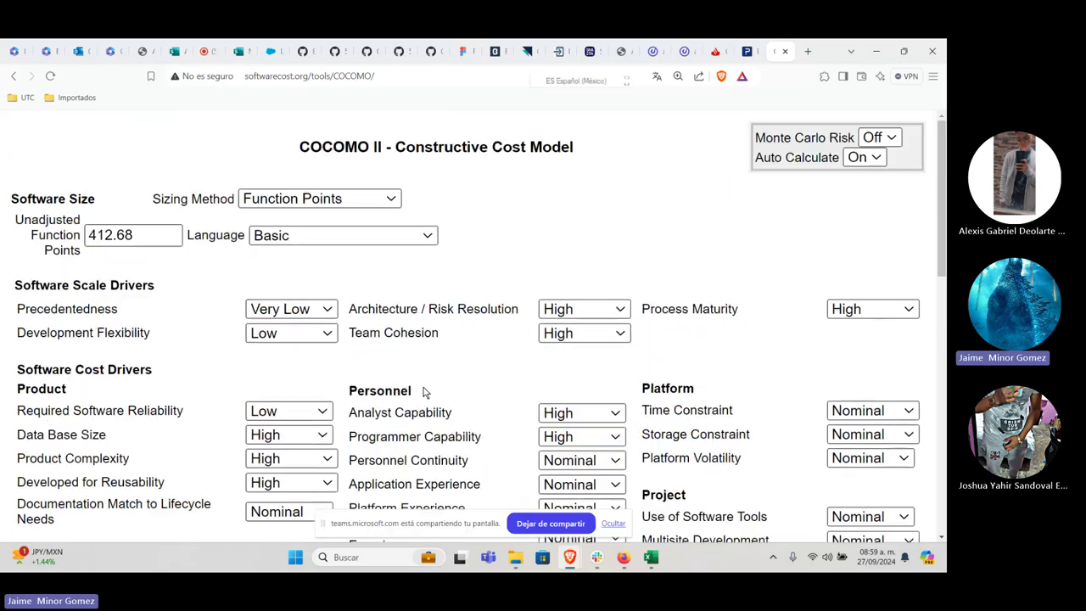
Step: Rate the Language and Toolset Experience personnel cost driver as High
scroll(407, 373, down, 3)
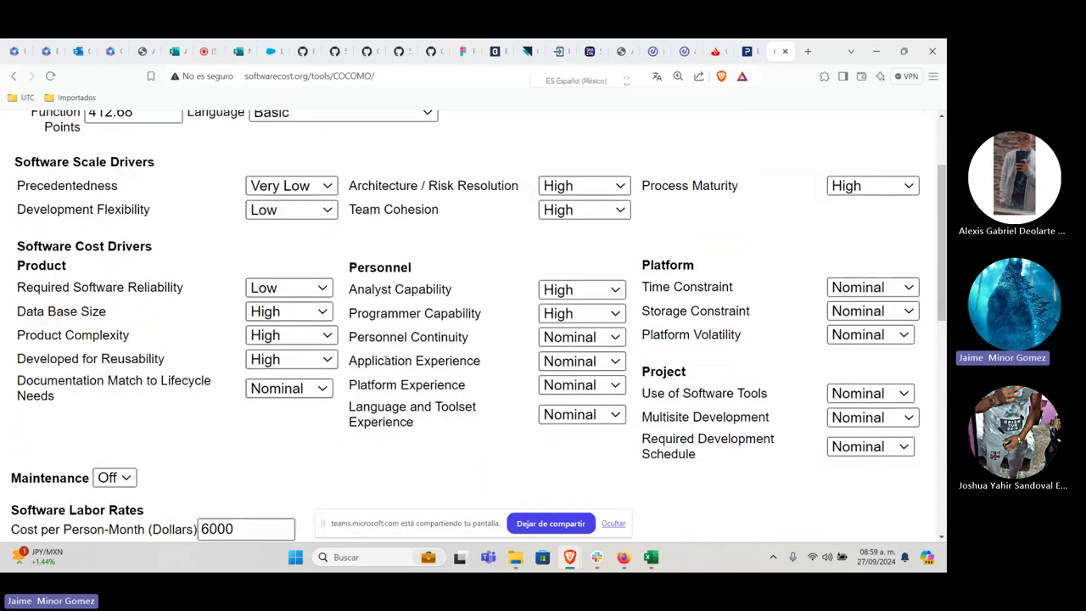
drag(459, 362, 377, 362)
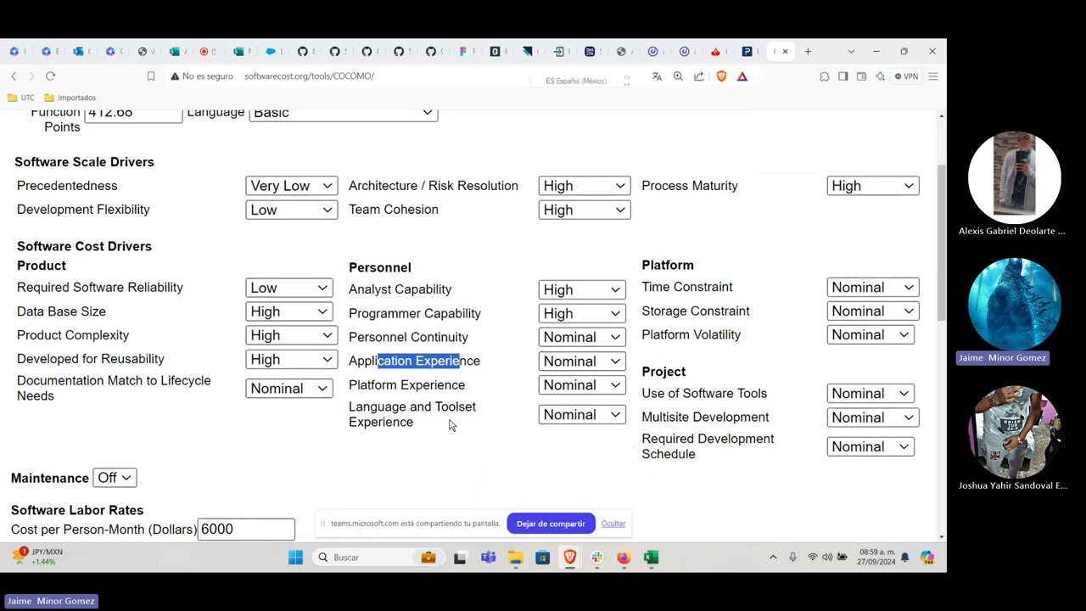
click(584, 415)
click(591, 499)
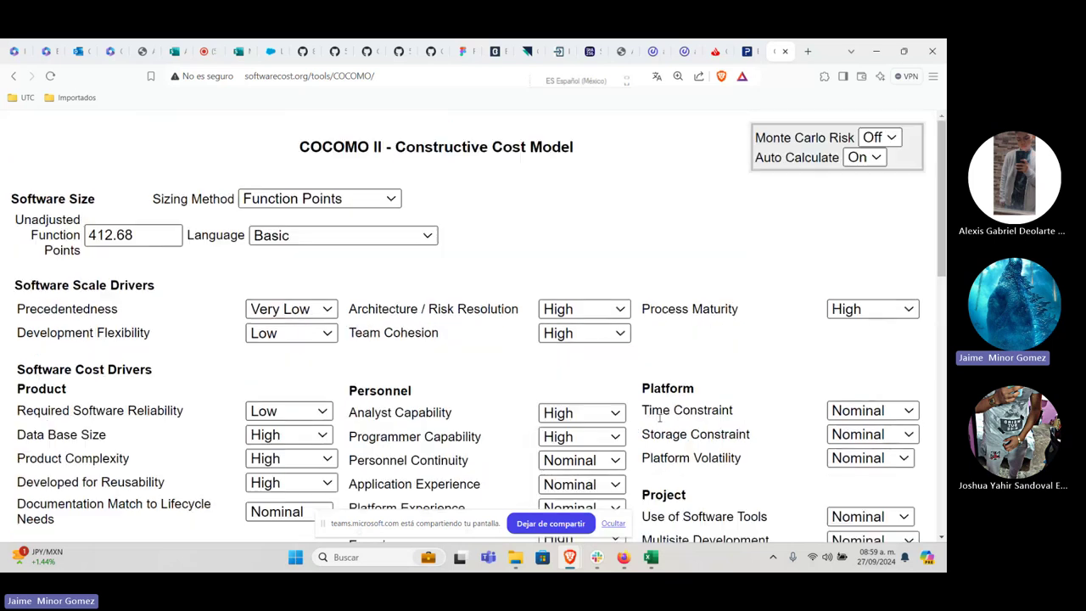